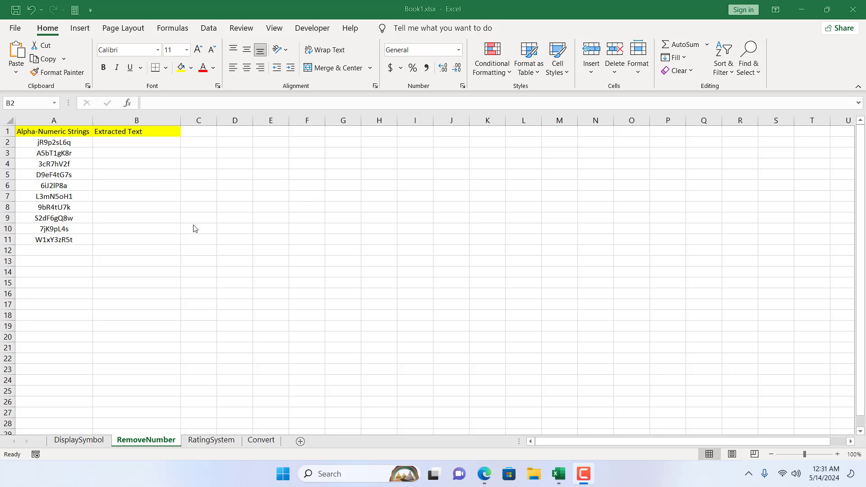
Step: Select the strings in column A, then go to the first Extracted Text cell, B2
click(72, 118)
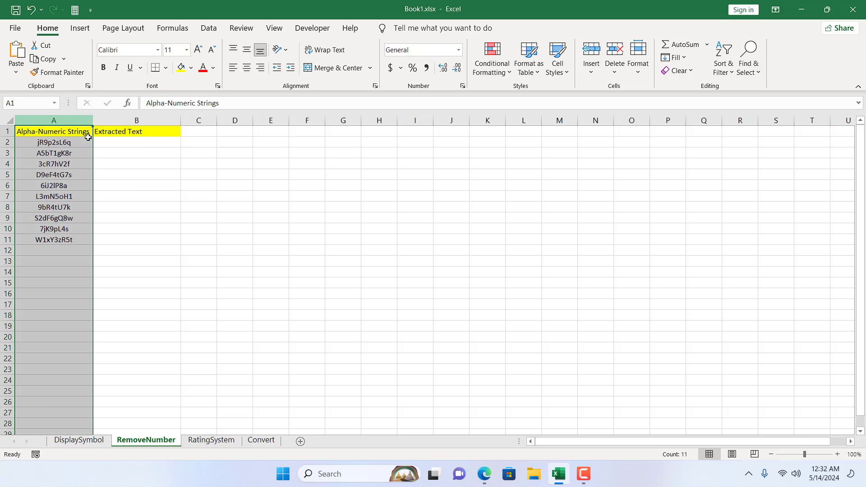
click(62, 142)
key(shift+Down)
key(shift+Down)
click(62, 141)
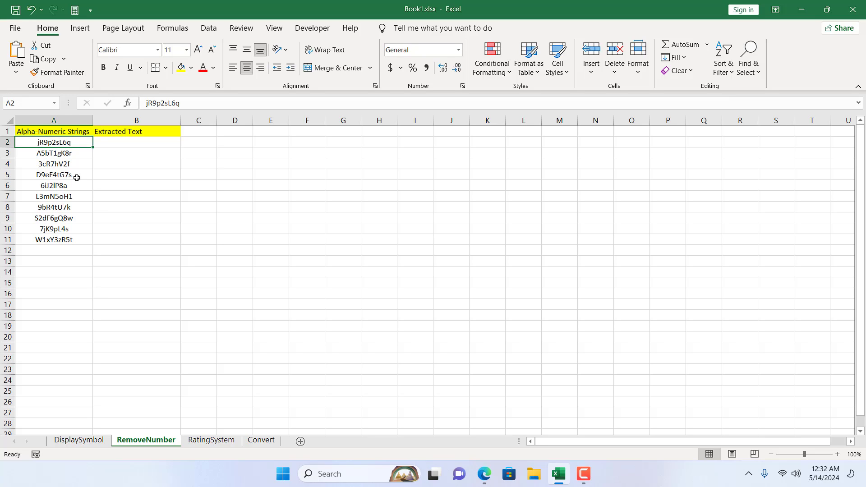
click(112, 142)
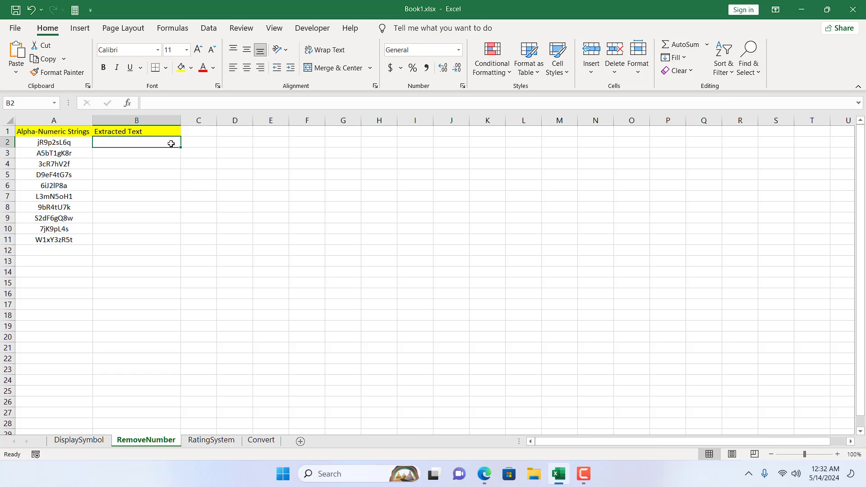
Step: Enter 0 in C2 and select the helper digits 0–9 in C2:C11
key(Right)
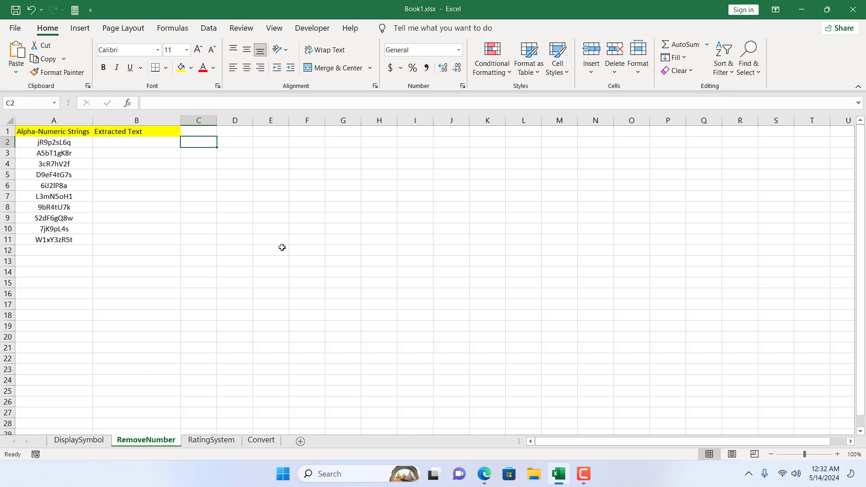
text(0)
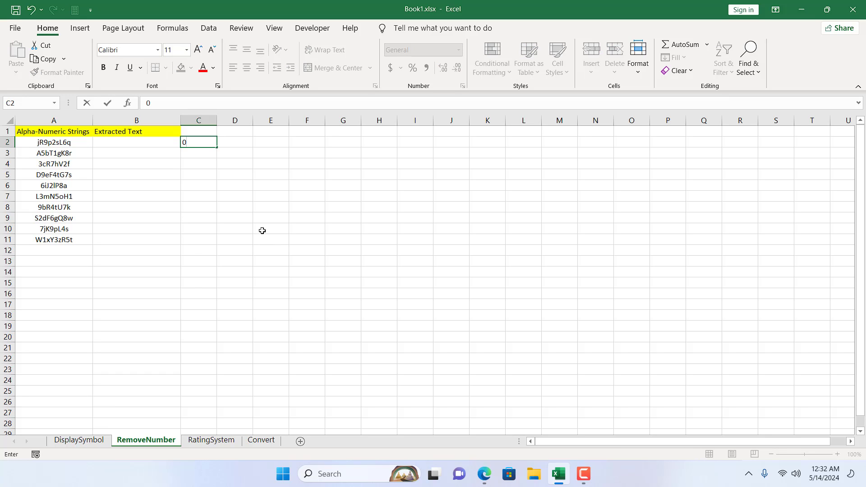
key(Return)
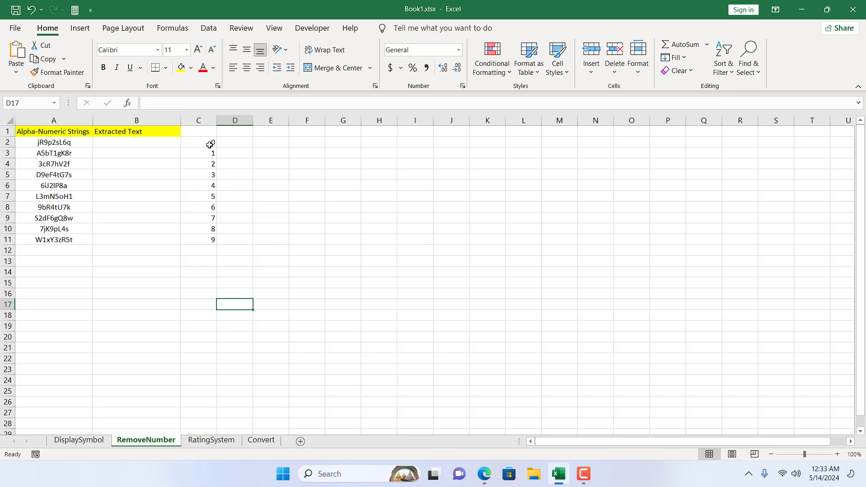
drag(210, 145, 215, 243)
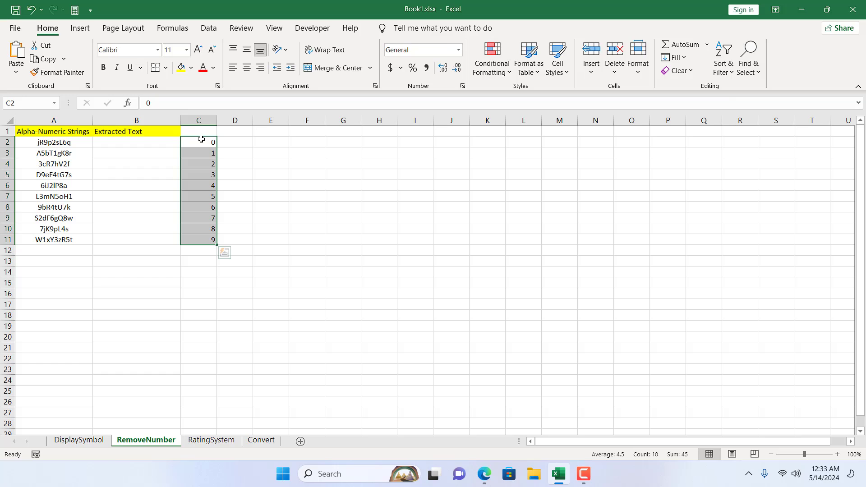
Step: Enter the test formula =SUBSTITUTE(C2,0,"") in E2
click(273, 144)
key(F2)
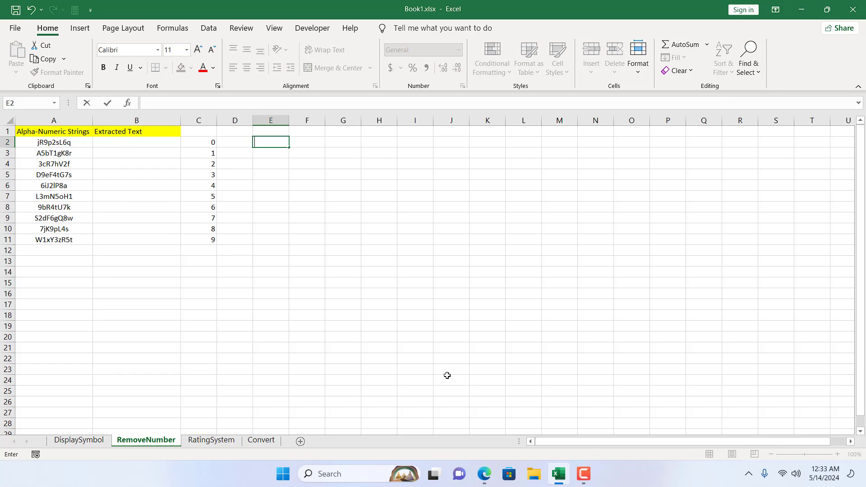
text(=Su)
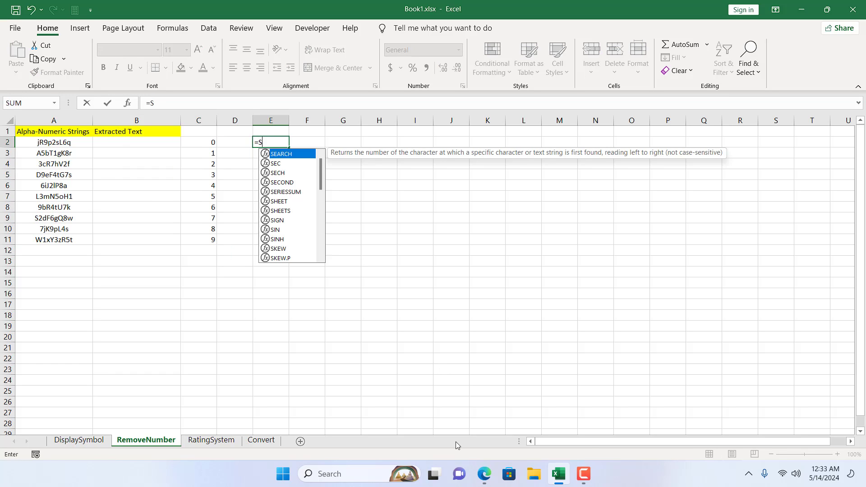
double_click(289, 154)
click(211, 142)
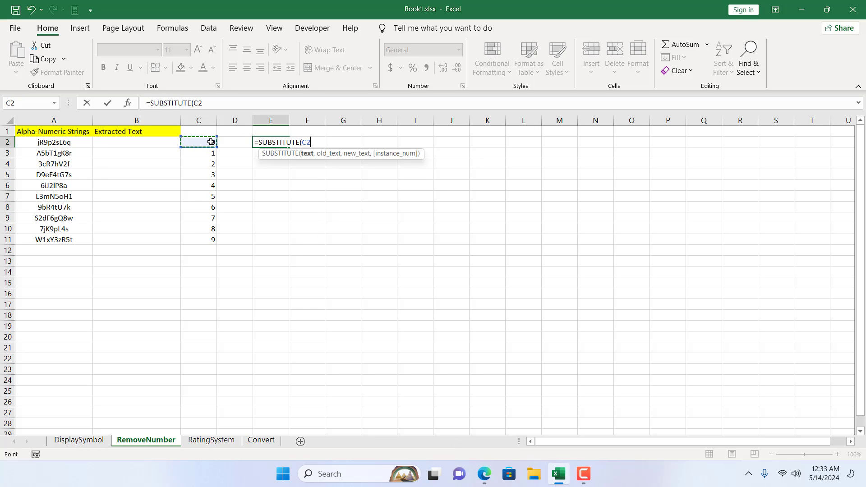
text(,0,)
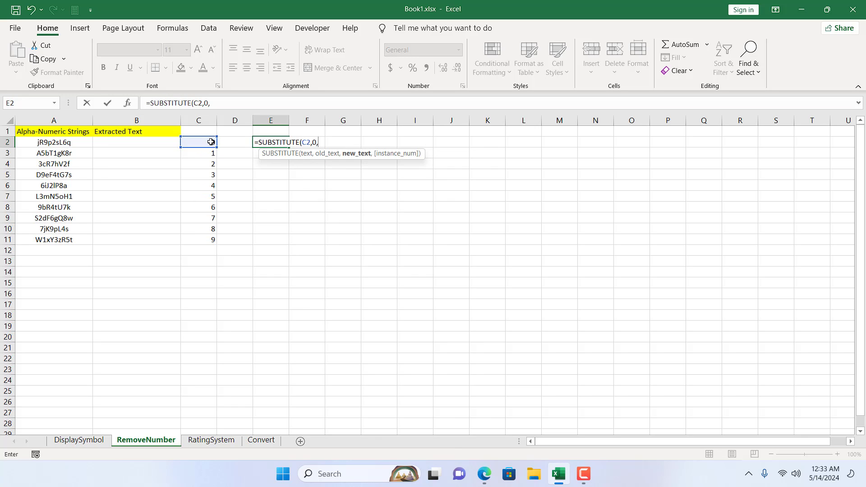
text(""))
key(Return)
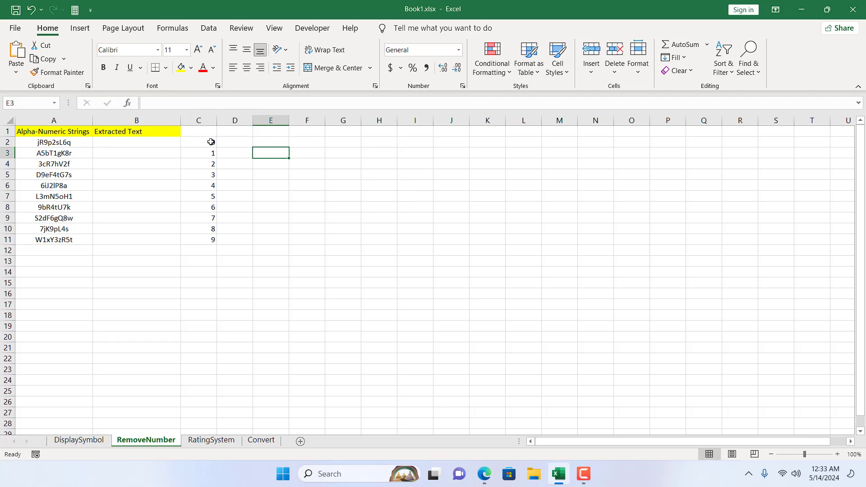
Step: Copy the E2 test formula down to E6, then undo the copies
key(Up)
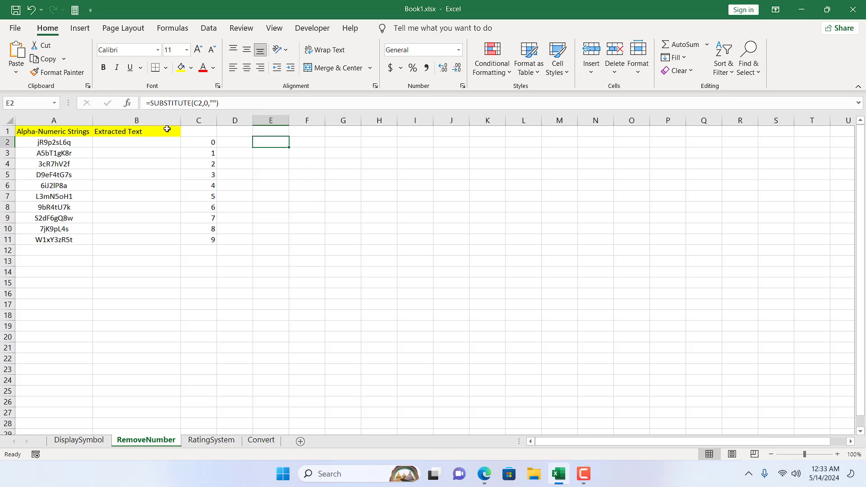
drag(289, 147, 286, 183)
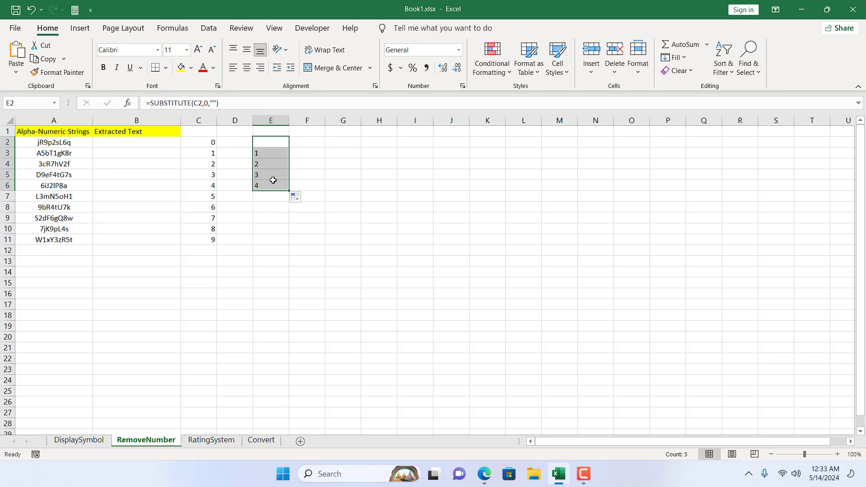
key(ctrl+z)
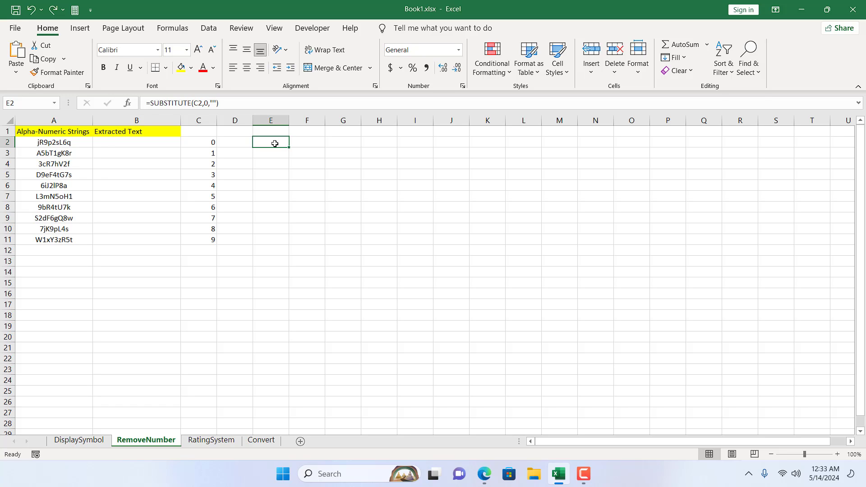
Step: Clear the helper digits and test formula from C2:G17
click(67, 143)
drag(201, 143, 339, 302)
key(Delete)
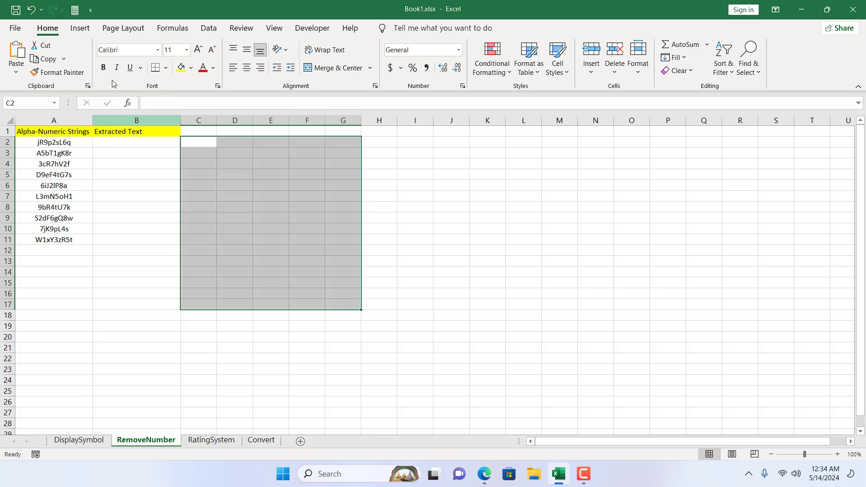
Step: Type =SUBSTITUTE(A2,0,"") in B2 and return to just after the equals sign
click(106, 143)
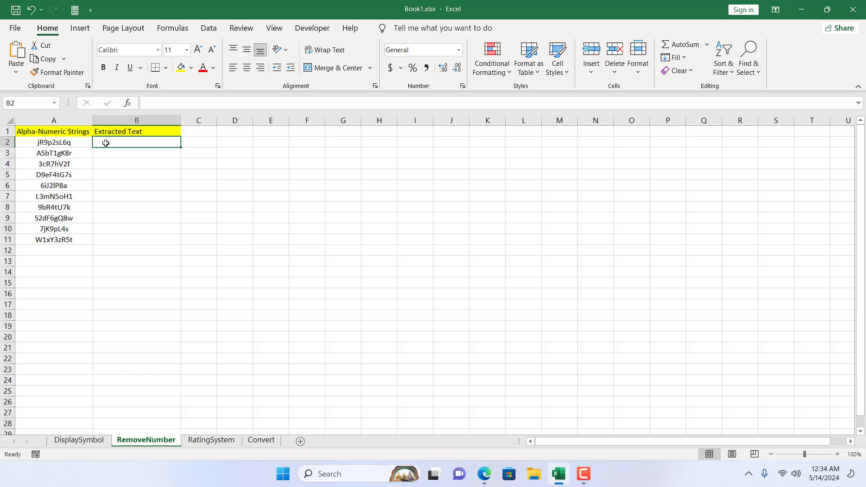
text(=substitu)
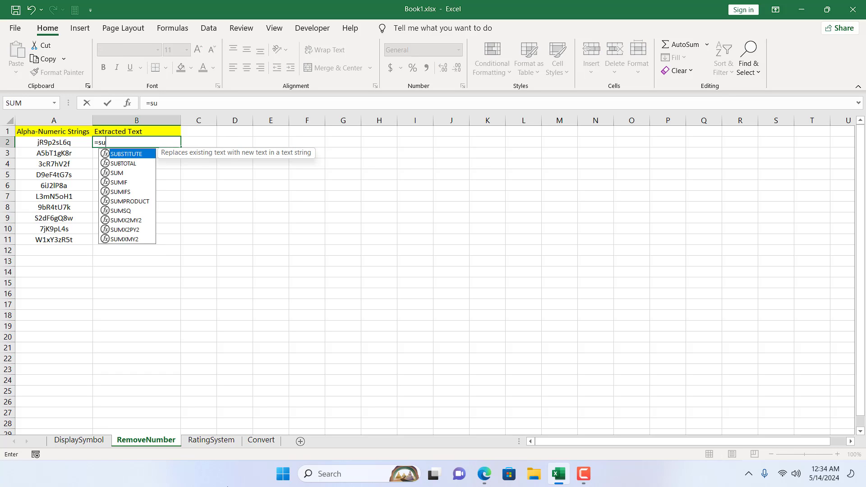
double_click(127, 155)
click(51, 143)
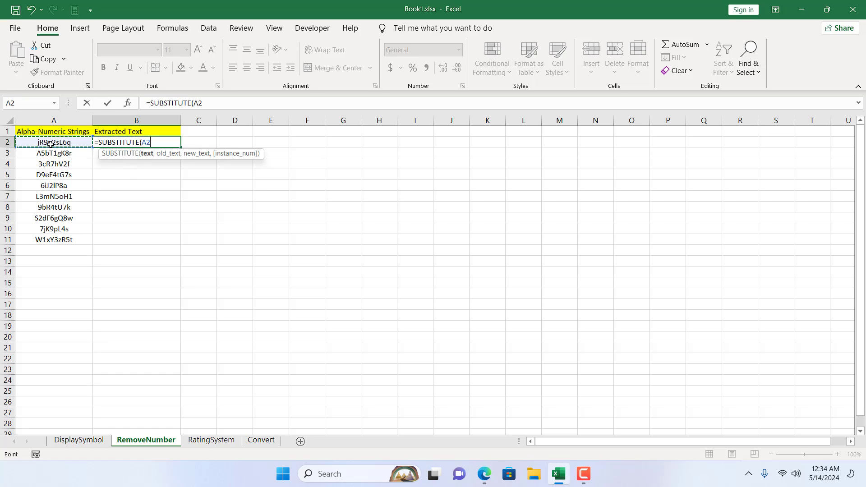
text(,)
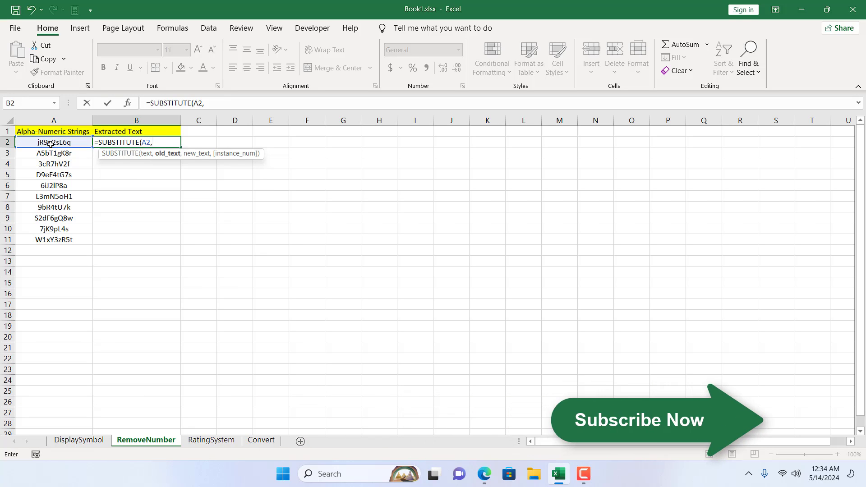
text(0,)
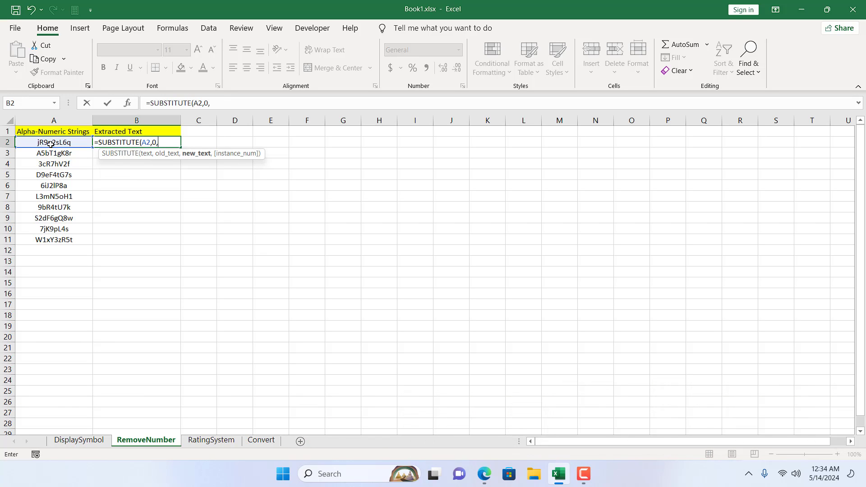
text(""))
click(98, 142)
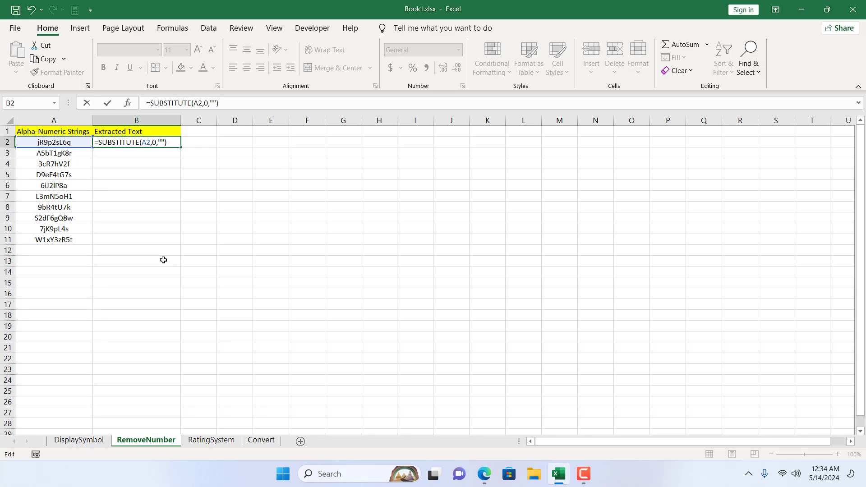
Step: Wrap B2's formula in a second SUBSTITUTE that also removes the digit 1
text(su)
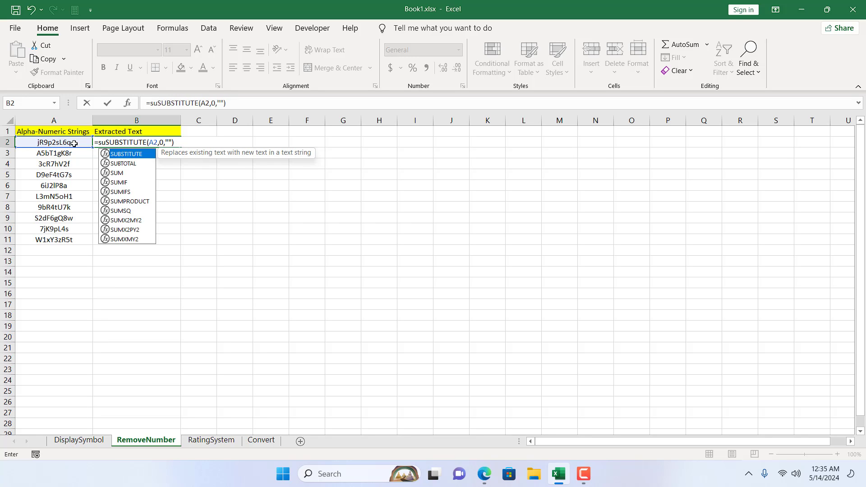
double_click(139, 155)
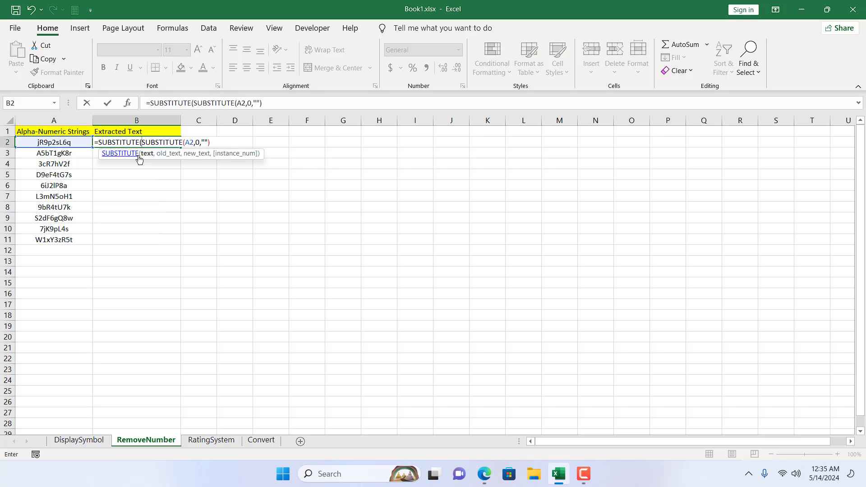
click(218, 142)
text(,)
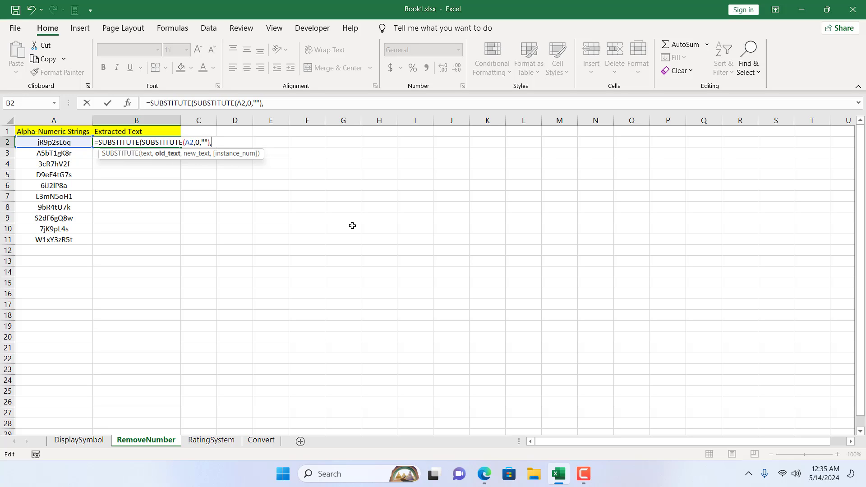
text(1,)
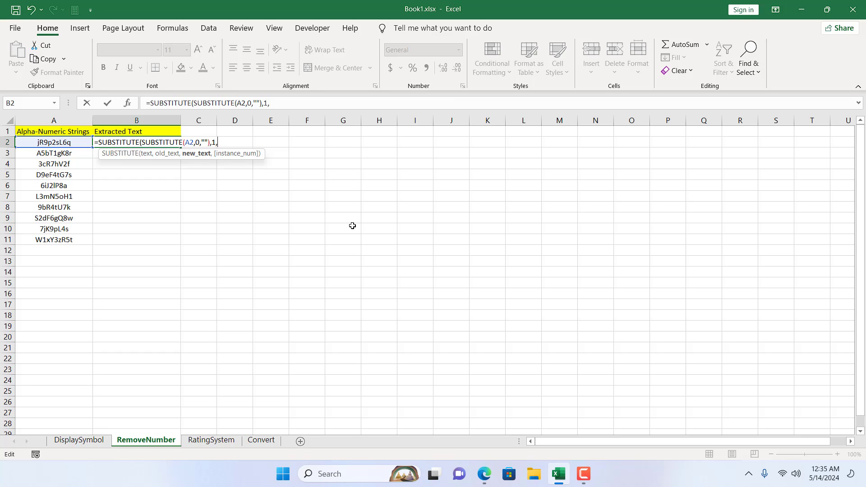
text(""))
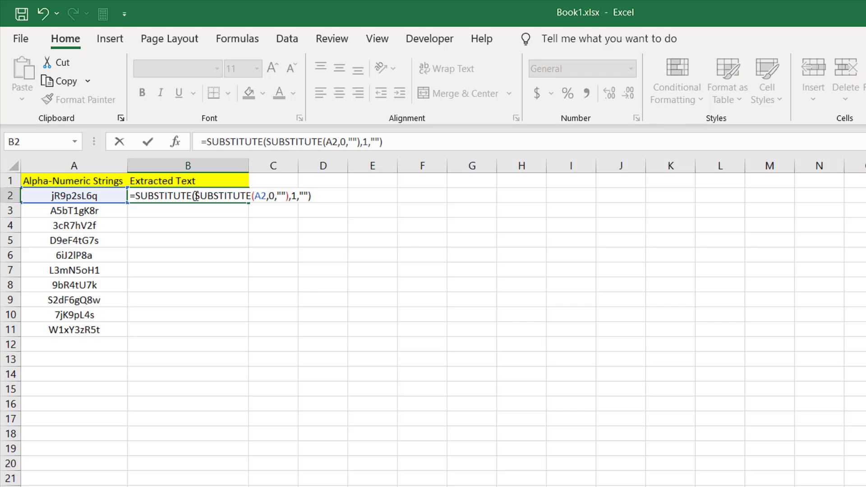
Step: Paste copies of SUBSTITUTE( after the equals sign until ten layers are nested
drag(198, 195, 136, 196)
key(ctrl+c)
key(Left)
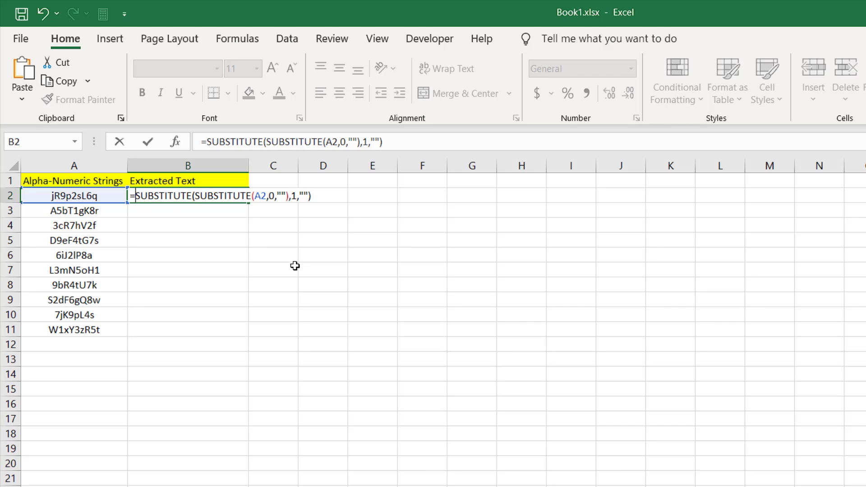
key(ctrl+v)
key(ctrl+v)
key(ctrl+v)
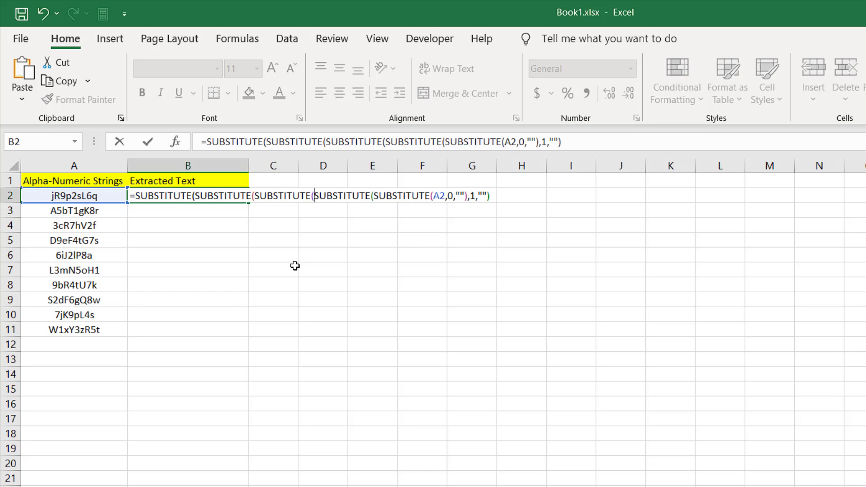
key(ctrl+v)
key(ctrl+v)
key(ctrl+v)
key(ctrl+v)
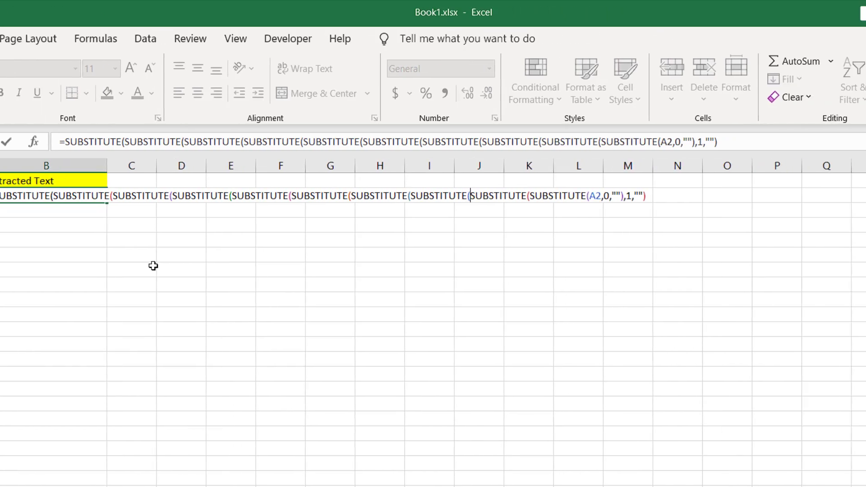
key(End)
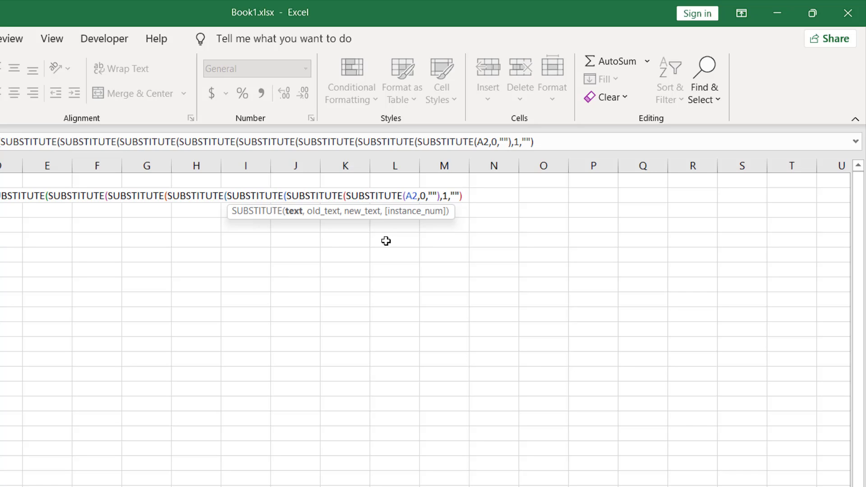
Step: Add the ,2,"" and ,3,"" replacements to B2's formula and begin the 4 replacement
text(,2,)
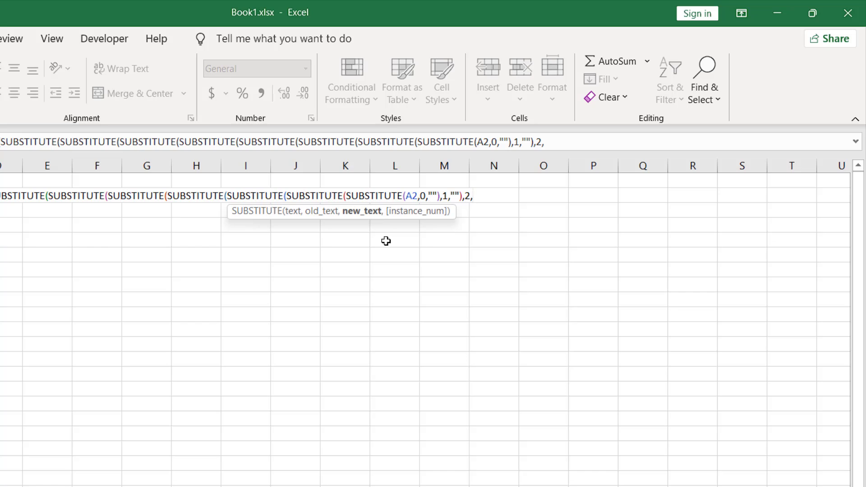
text(""))
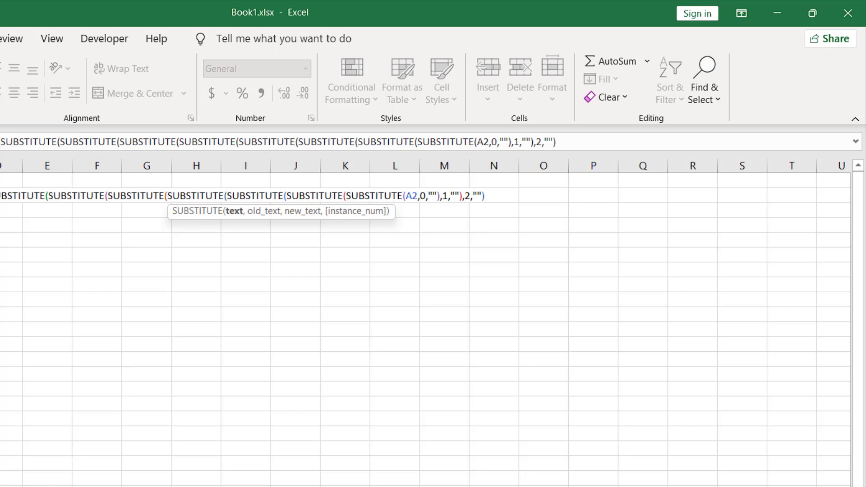
text(,3)
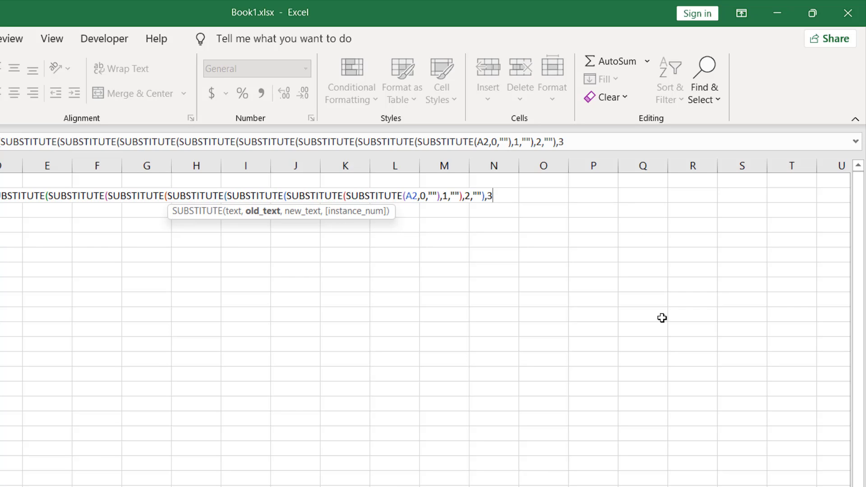
text(,)
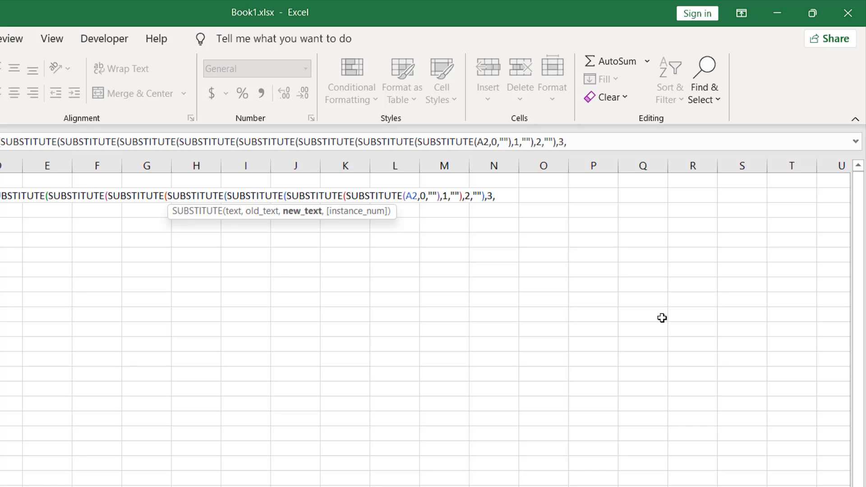
text(""))
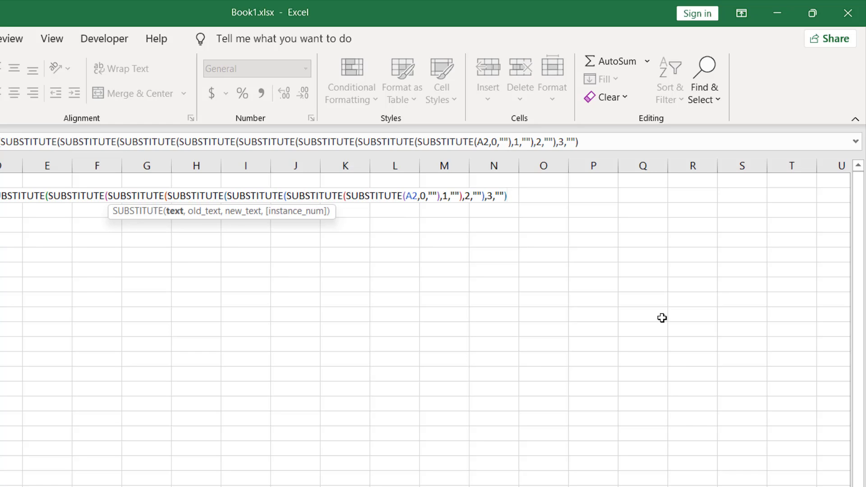
text(,4,)
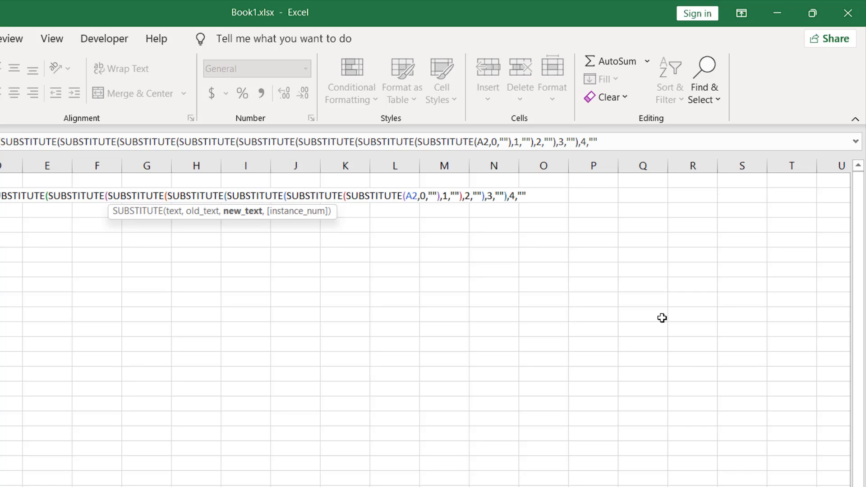
text(),)
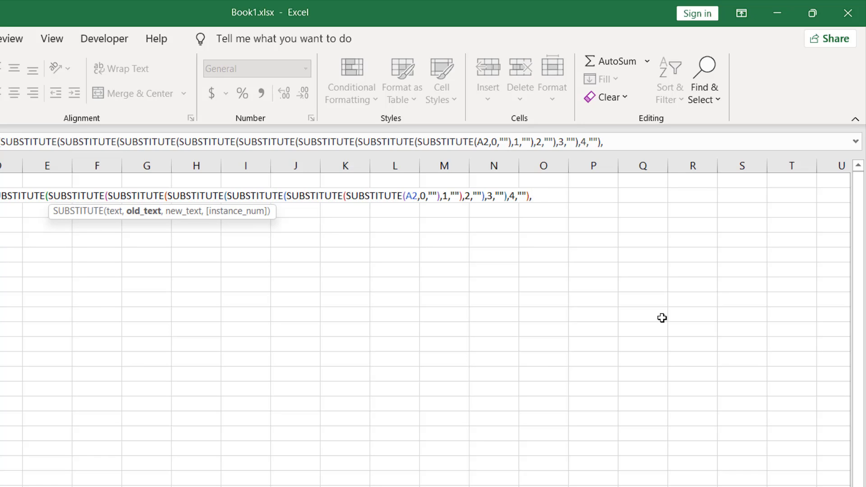
Step: Type the replacements for digits 5 through 9, closing every nested SUBSTITUTE in B2
text(5,)
text("")
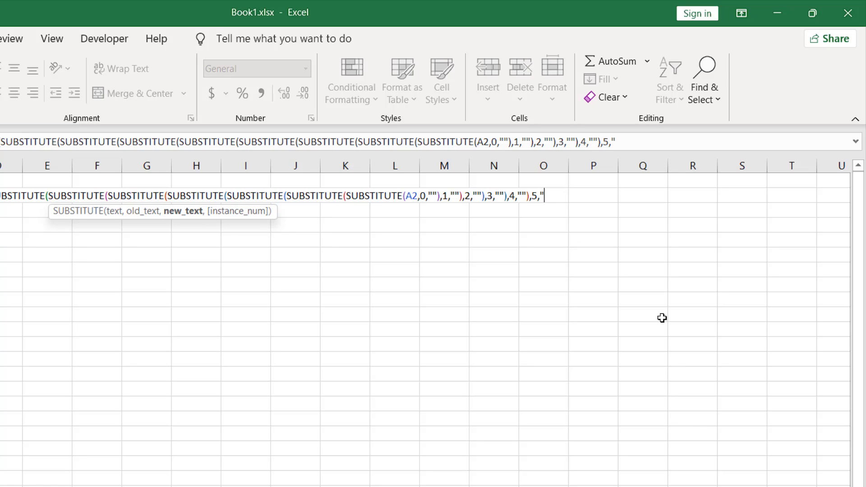
text())
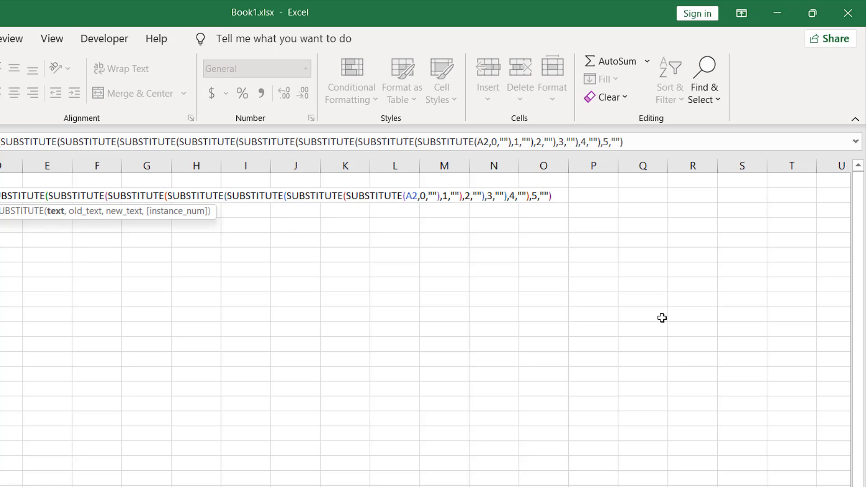
text(,6,"")
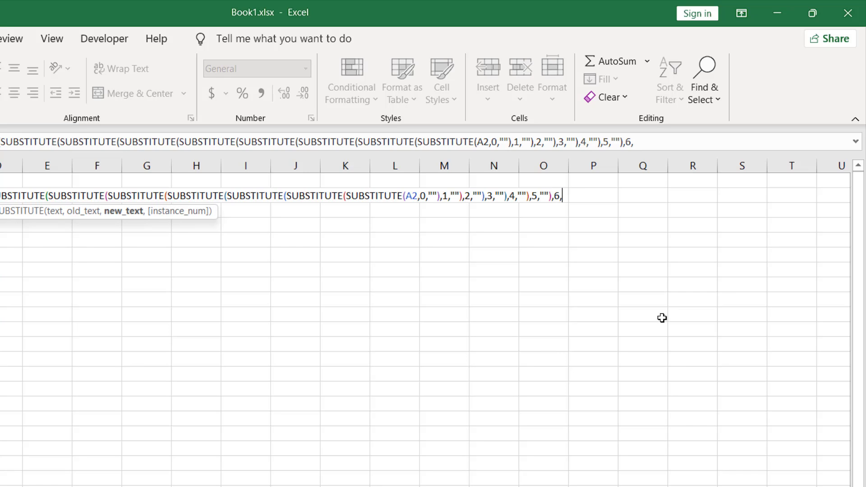
text(),7)
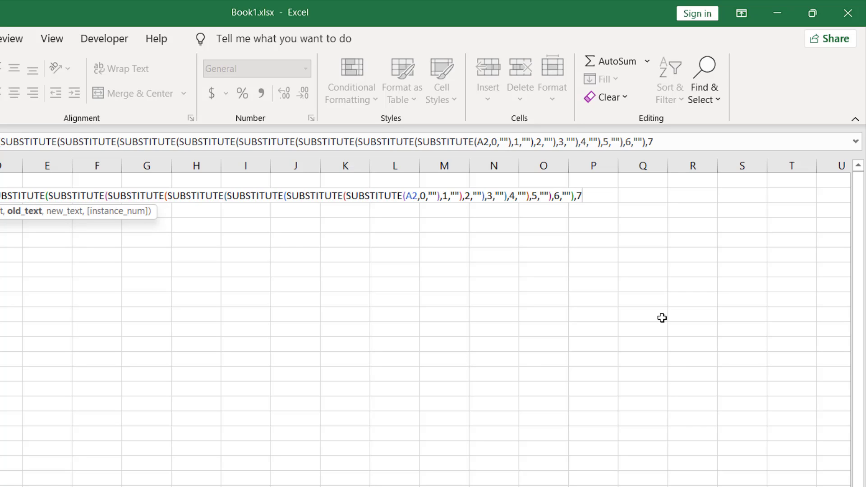
text(,"")
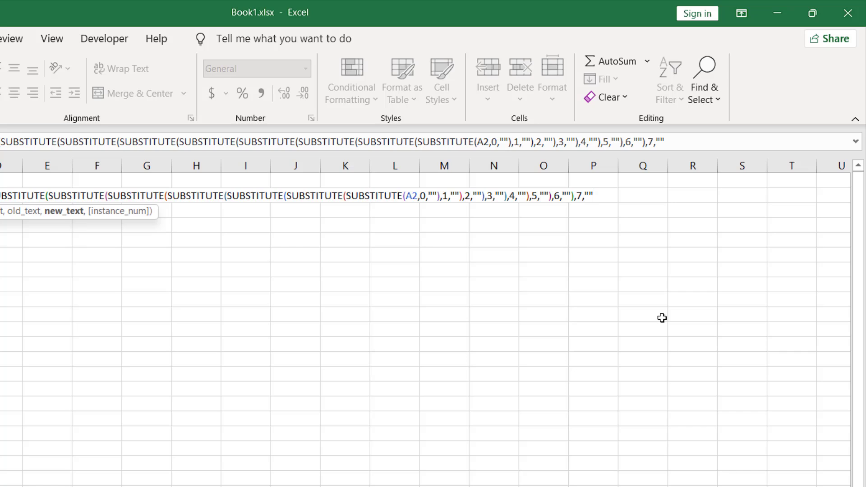
text(),8)
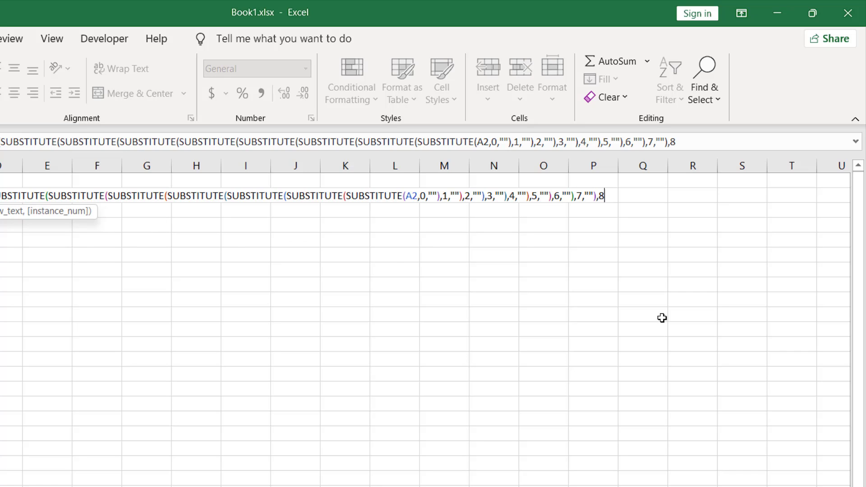
text(,)
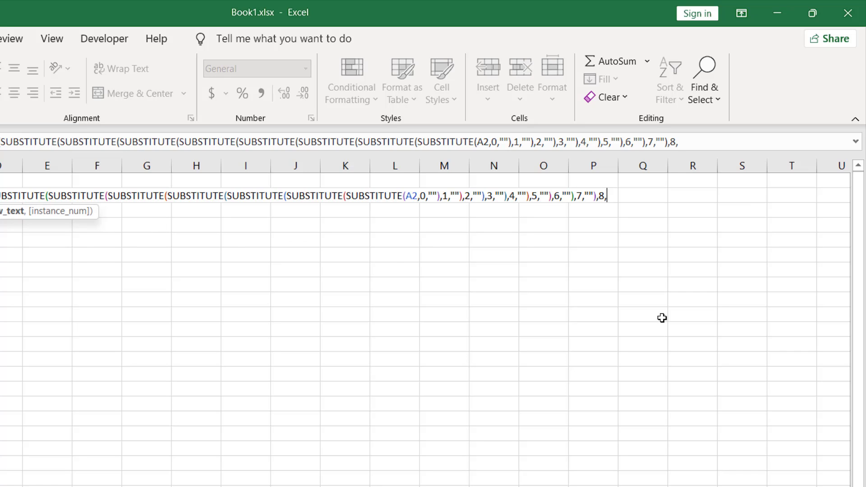
text(""))
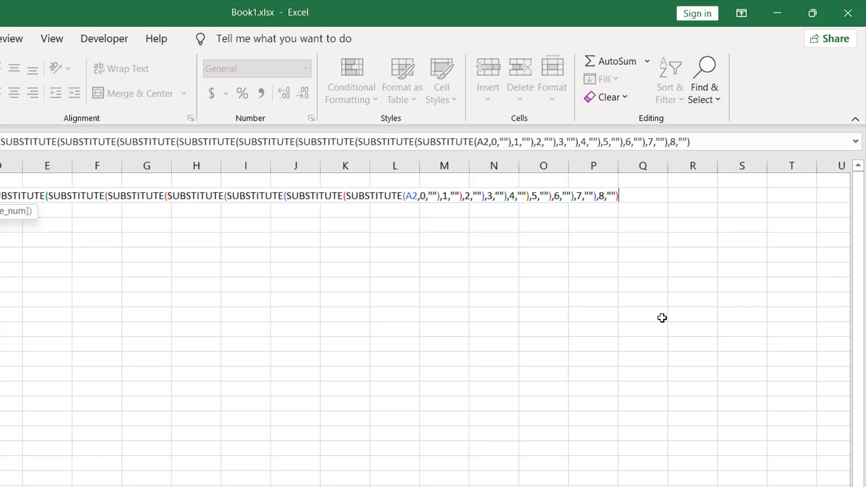
text(,9,""))
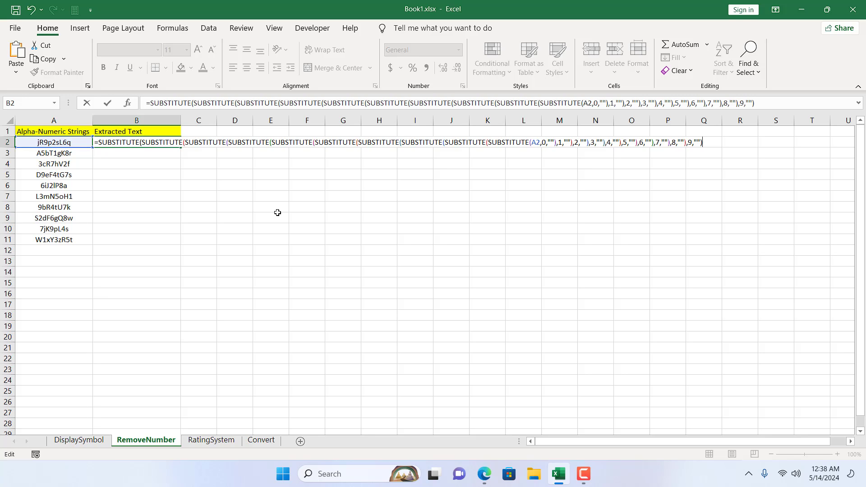
Step: Commit B2's formula, fill it down to B11, then select A7 to check a result
key(Return)
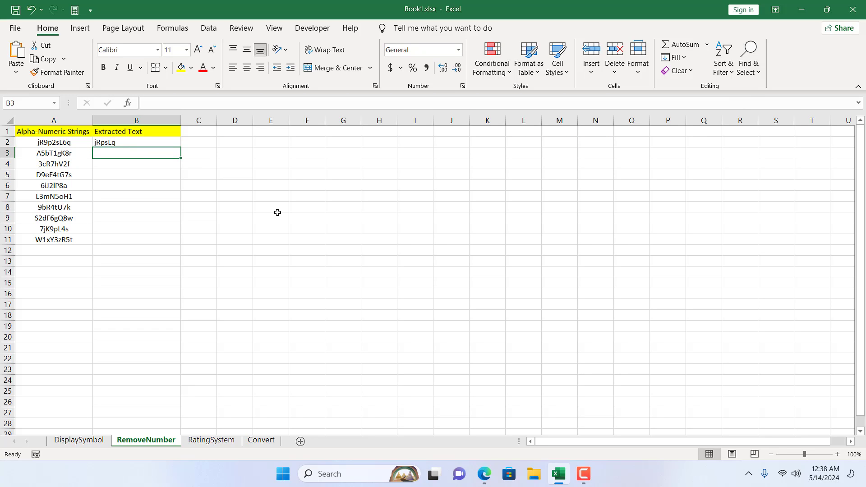
click(151, 142)
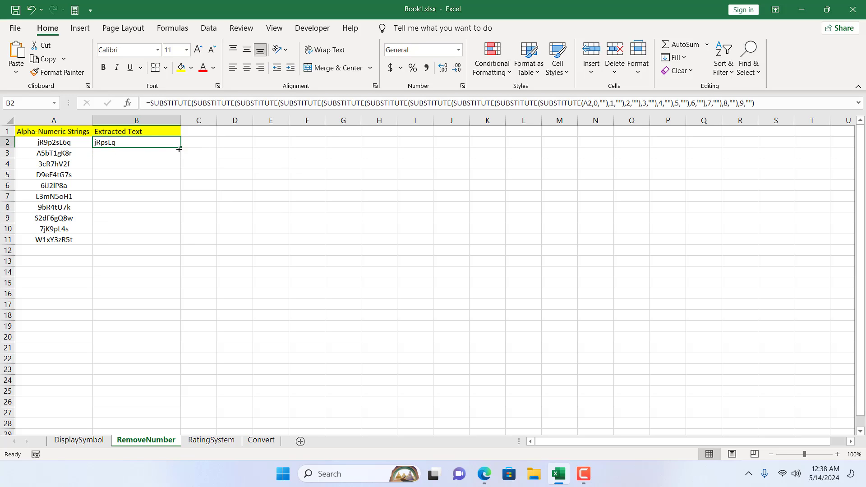
drag(180, 147, 185, 244)
click(108, 141)
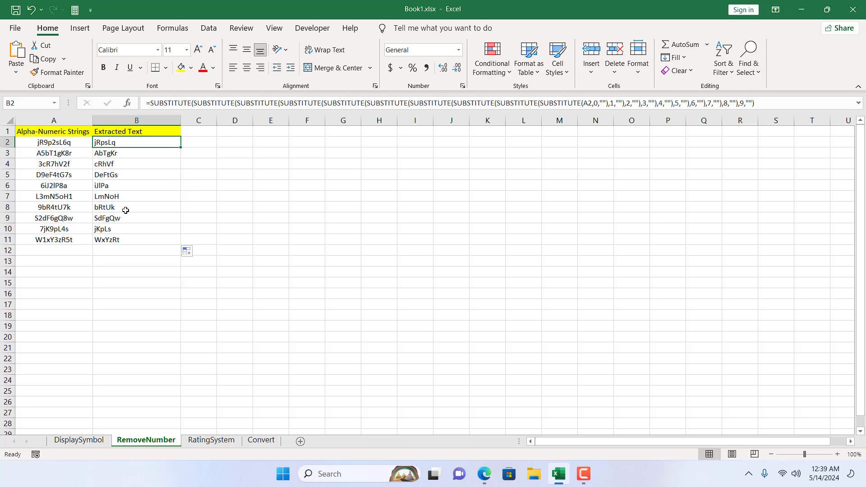
click(83, 197)
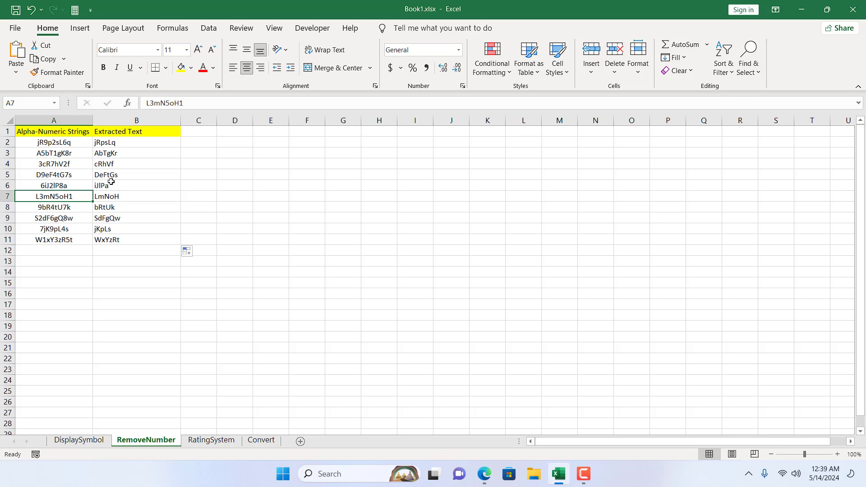
text(0000)
key(Return)
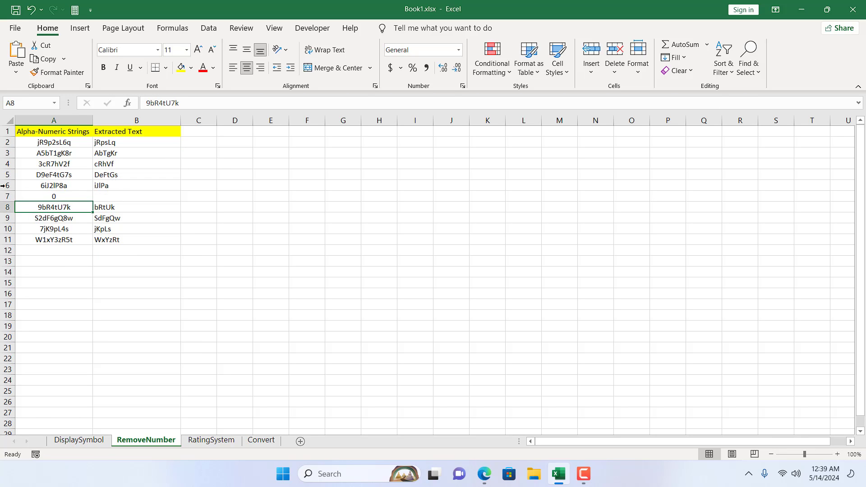
key(ctrl+z)
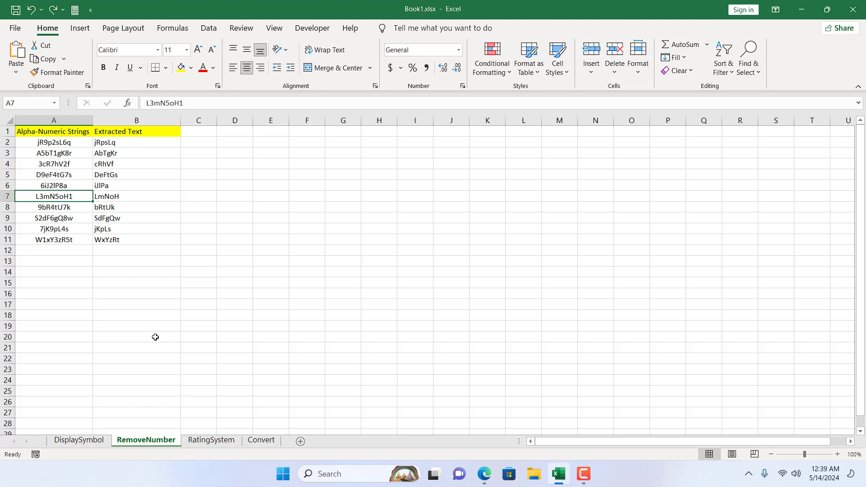